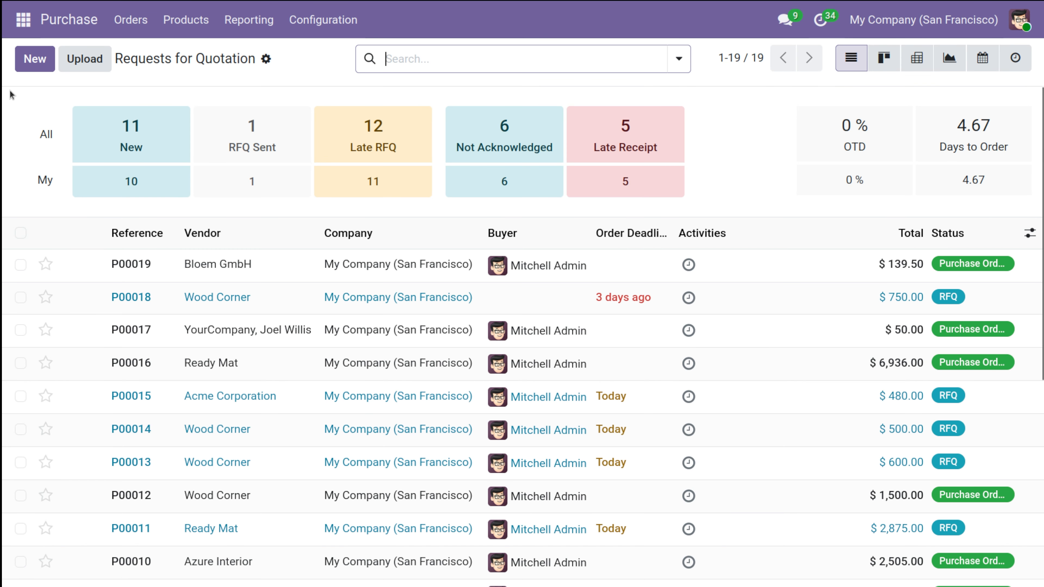
Create a new request for quotation with Gemini Furniture as the vendor
left_click(25, 65)
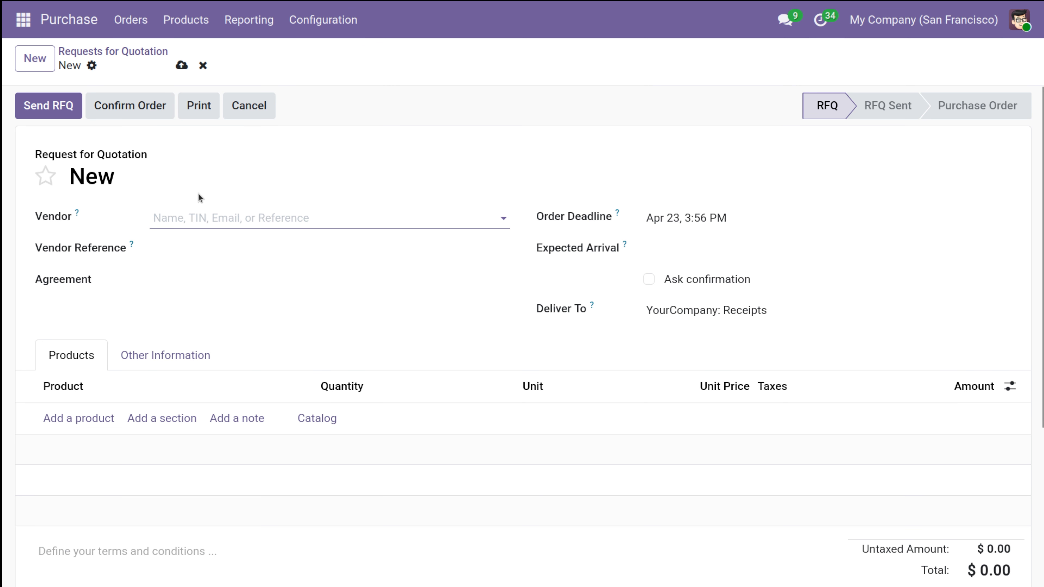
left_click(208, 213)
left_click(239, 270)
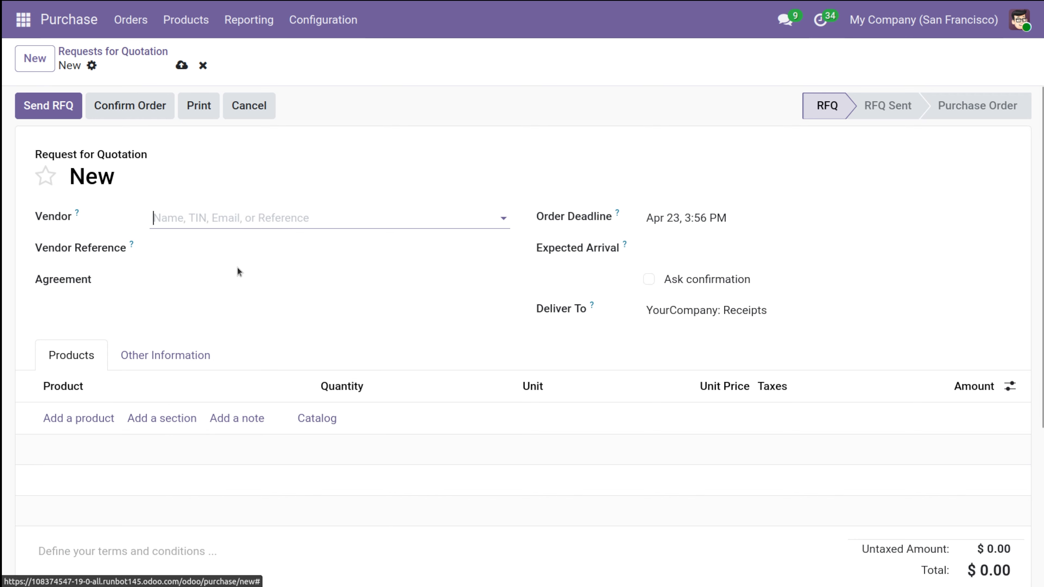
Add the Acoustic Bloc Screens product with a quantity of 5 White and 5 Black in the Custom variant
left_click(104, 418)
left_click(101, 414)
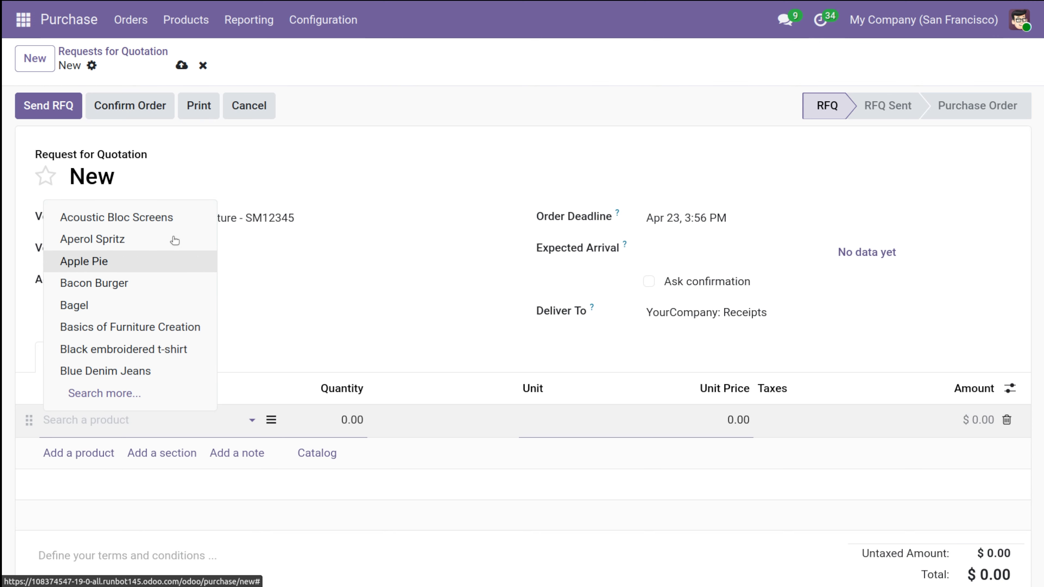
left_click(180, 217)
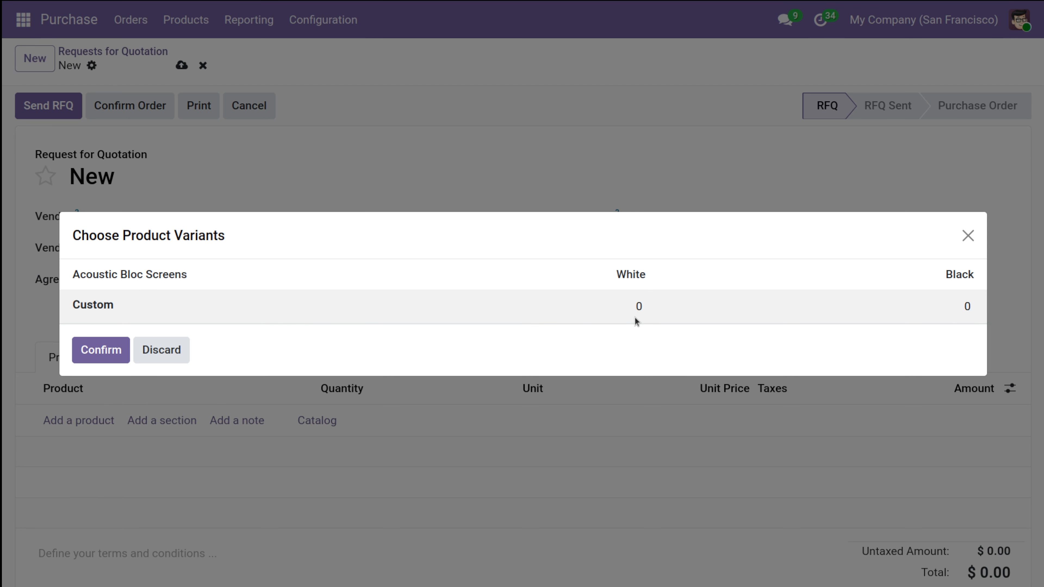
left_click(644, 302)
type("1")
key("BackSpace")
type("5")
left_click(968, 307)
type("5")
left_click(102, 350)
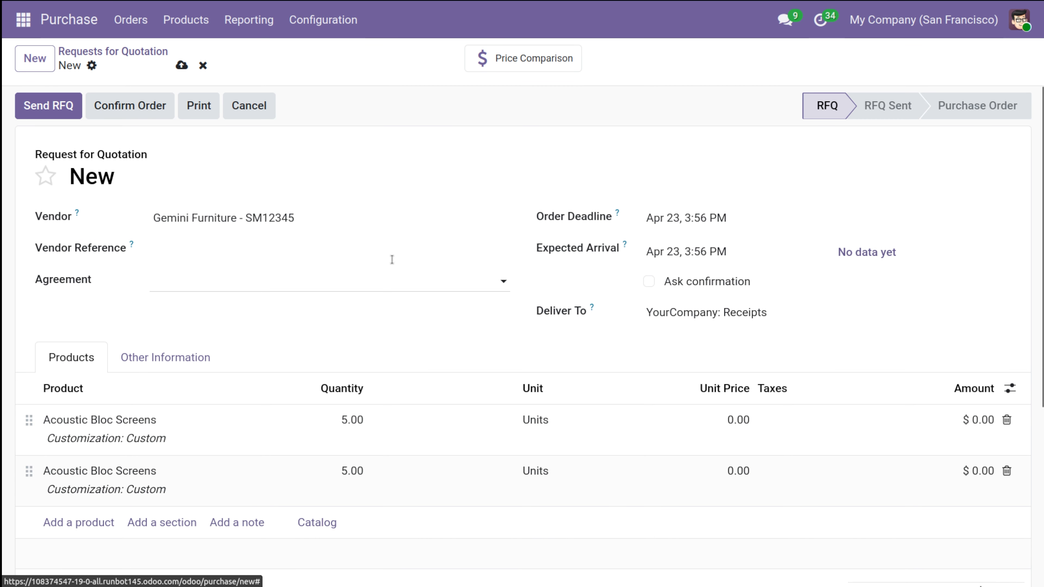
Set the unit price of both Acoustic Bloc Screens lines to 50 and save the request for quotation
left_click(725, 419)
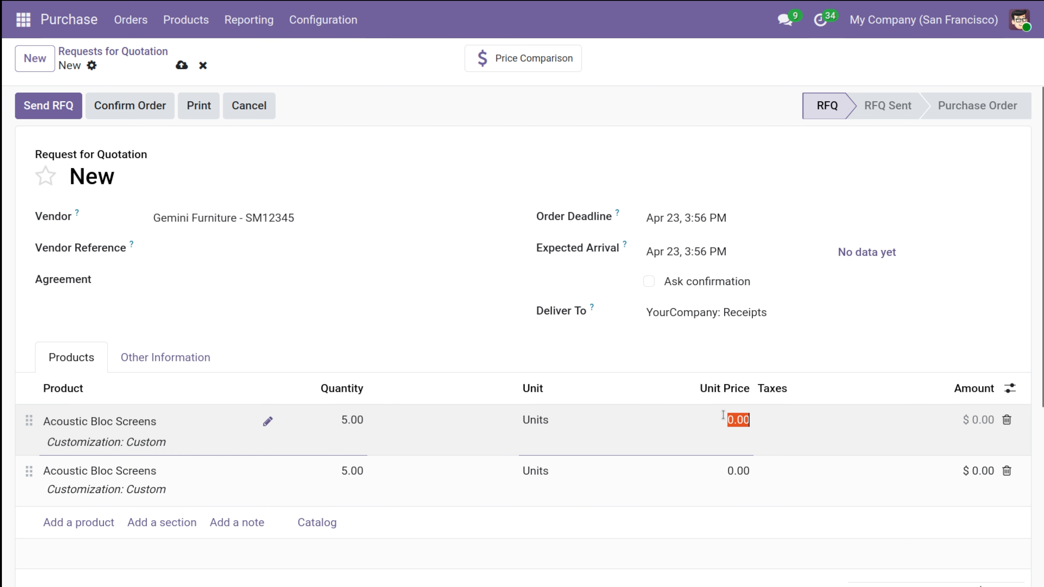
type("50")
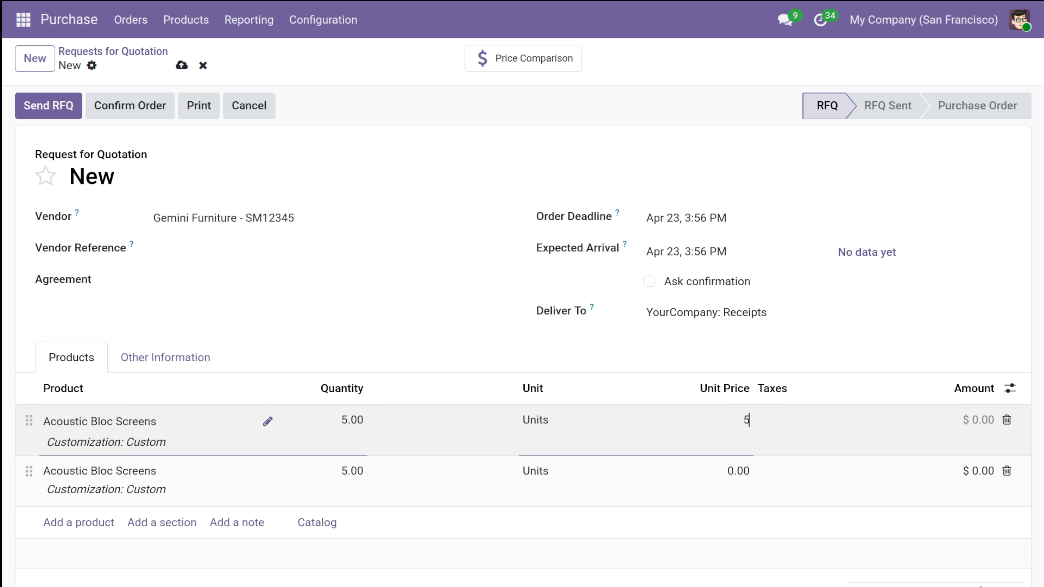
left_click(735, 471)
type("50")
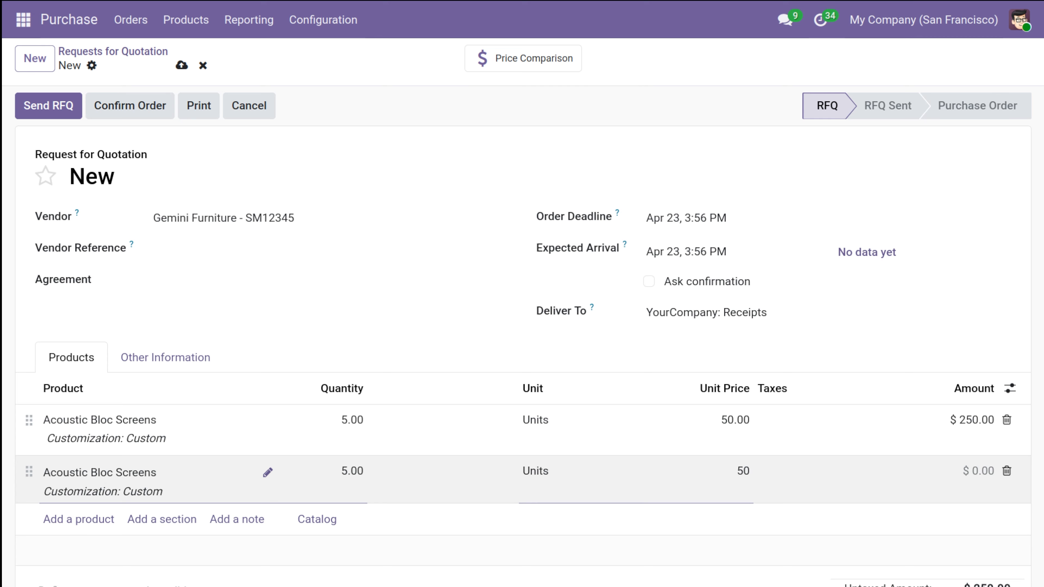
left_click(496, 338)
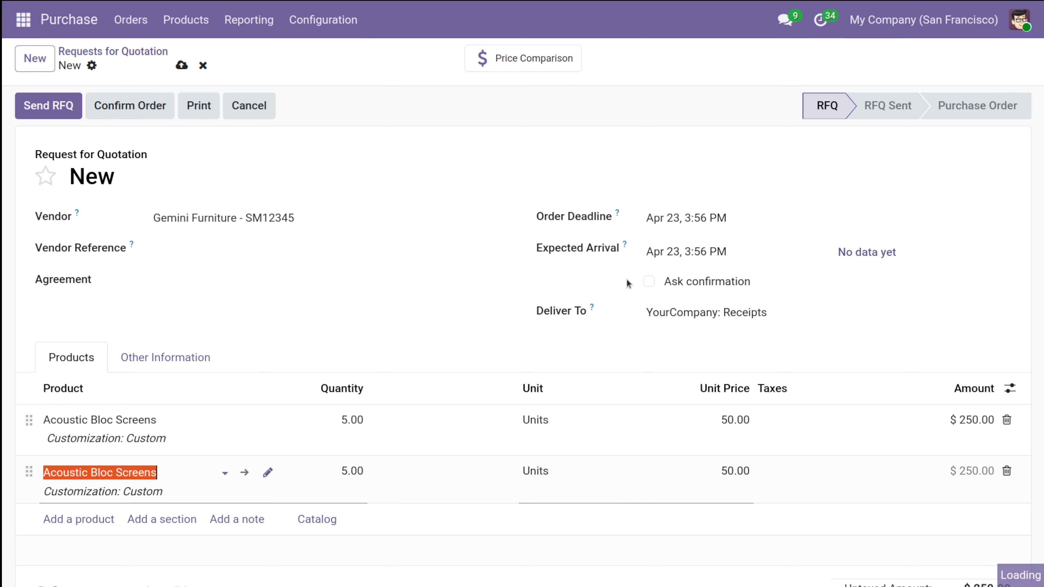
scroll(703, 583, "down", 2)
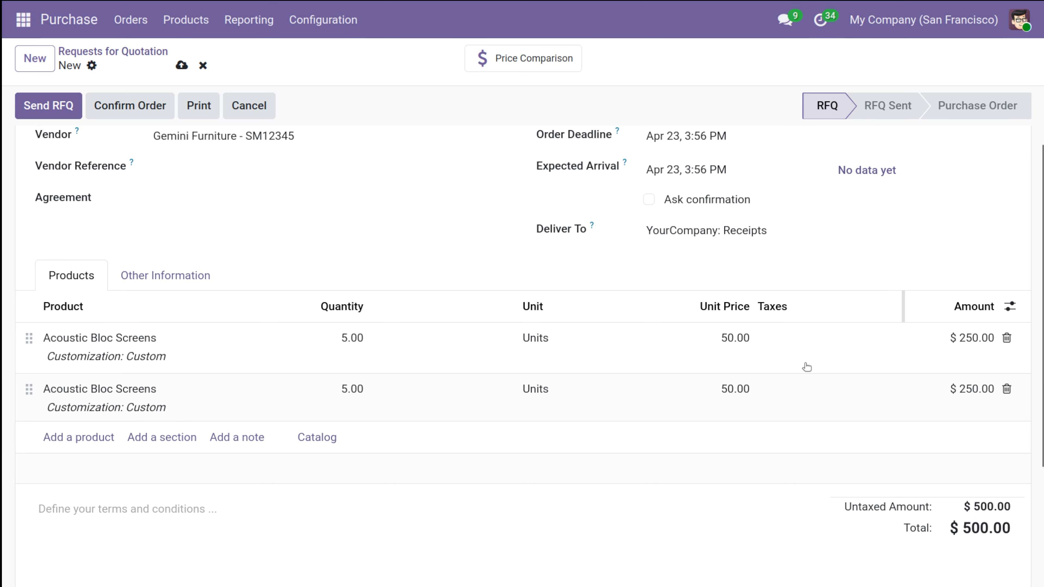
scroll(916, 538, "down", 3)
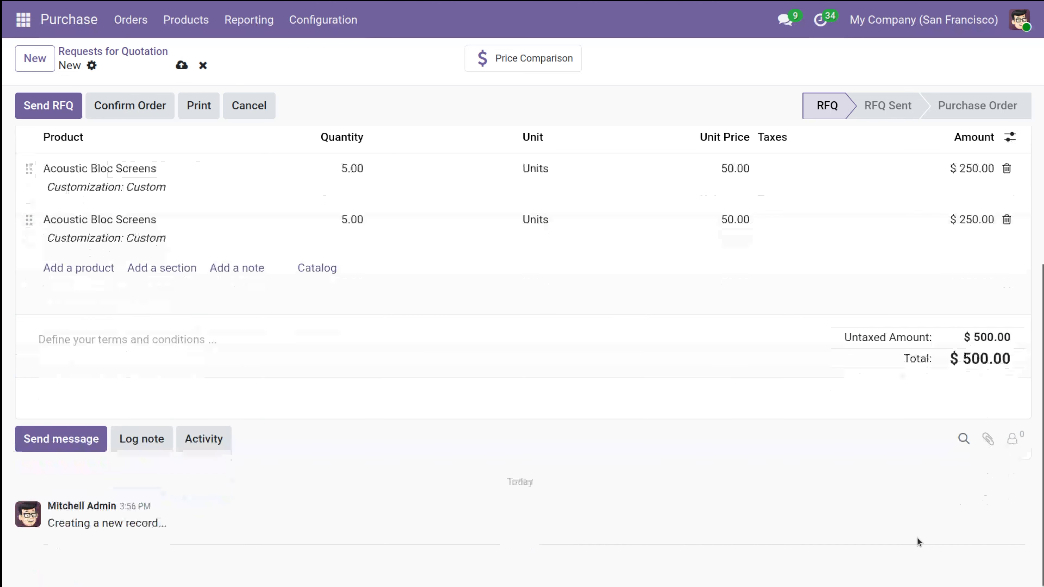
scroll(916, 538, "up", 3)
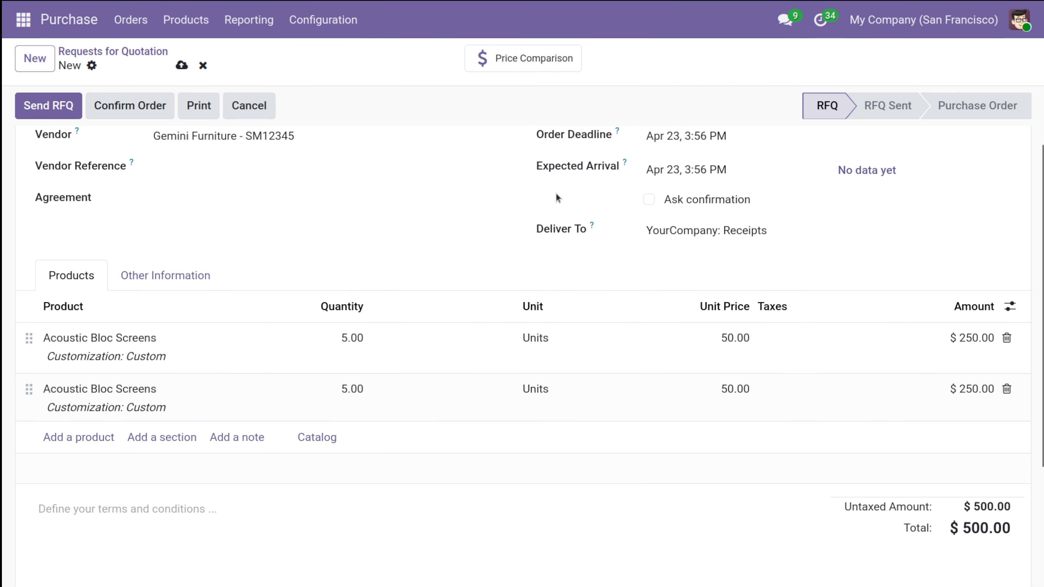
scroll(448, 213, "up", 2)
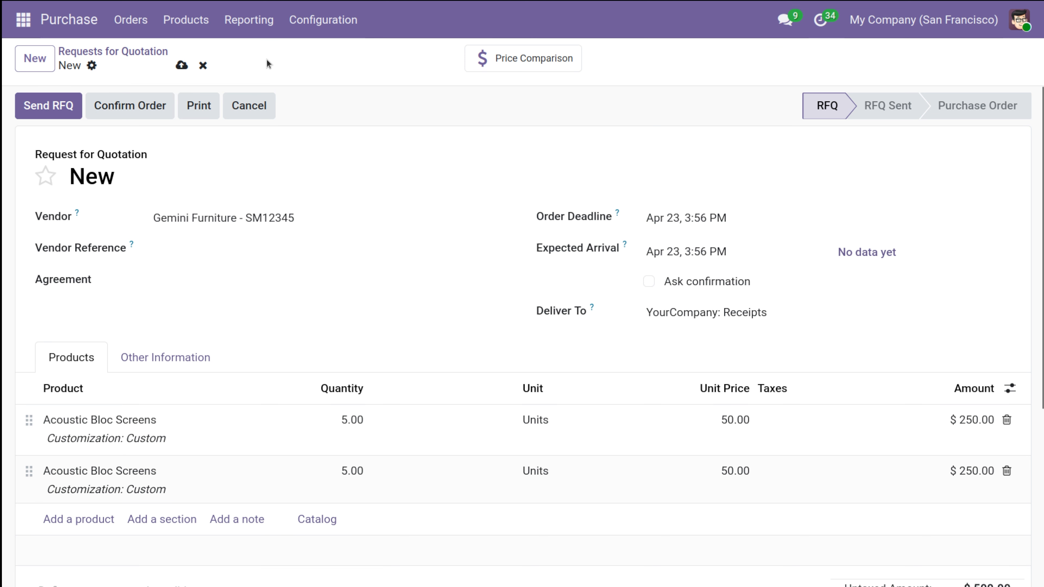
left_click(180, 63)
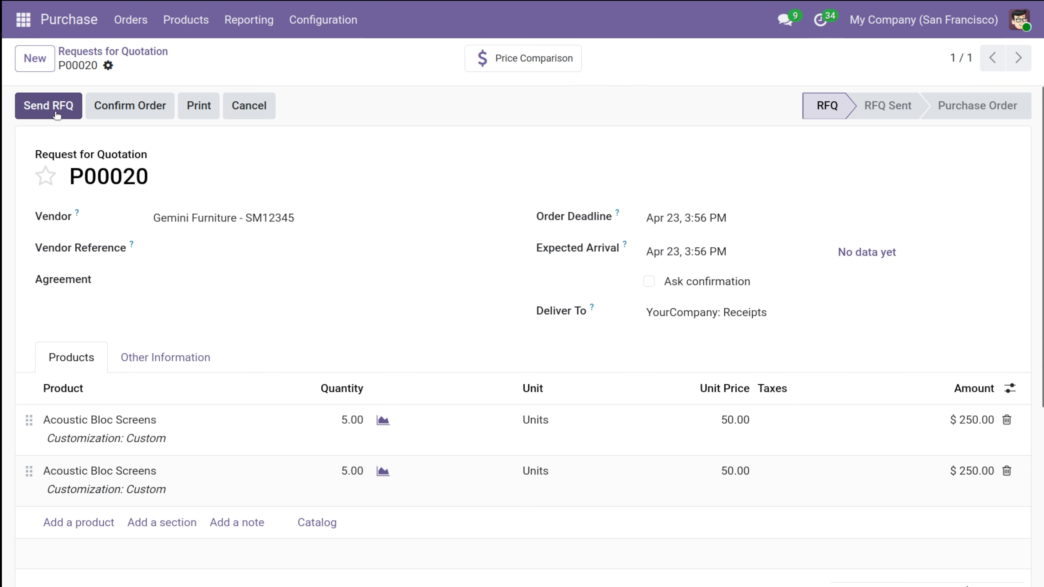
Email the request for quotation to Gemini Furniture with its PDF attached and confirm it as a purchase order
left_click(54, 110)
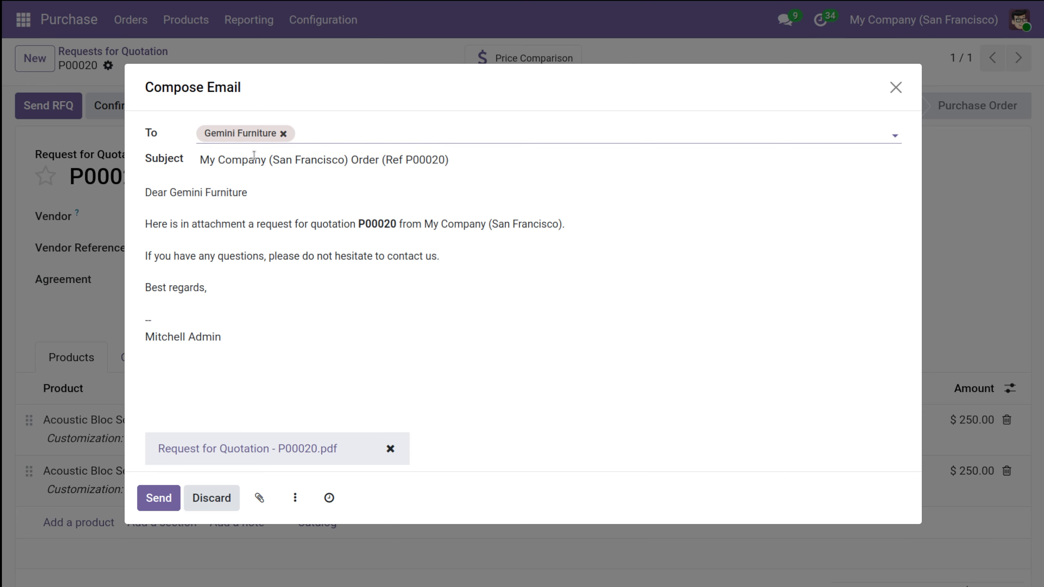
left_click(160, 498)
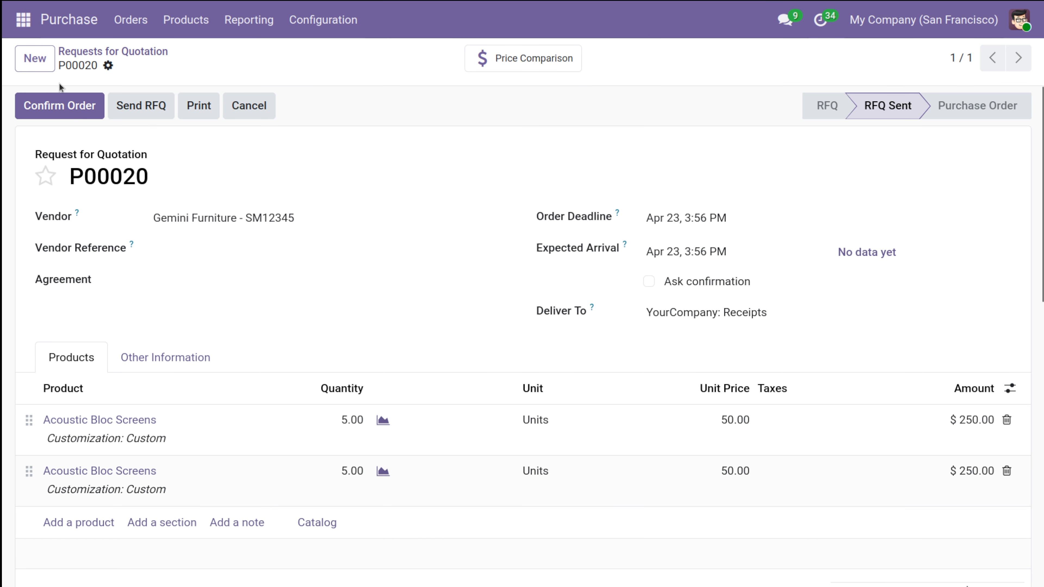
left_click(57, 117)
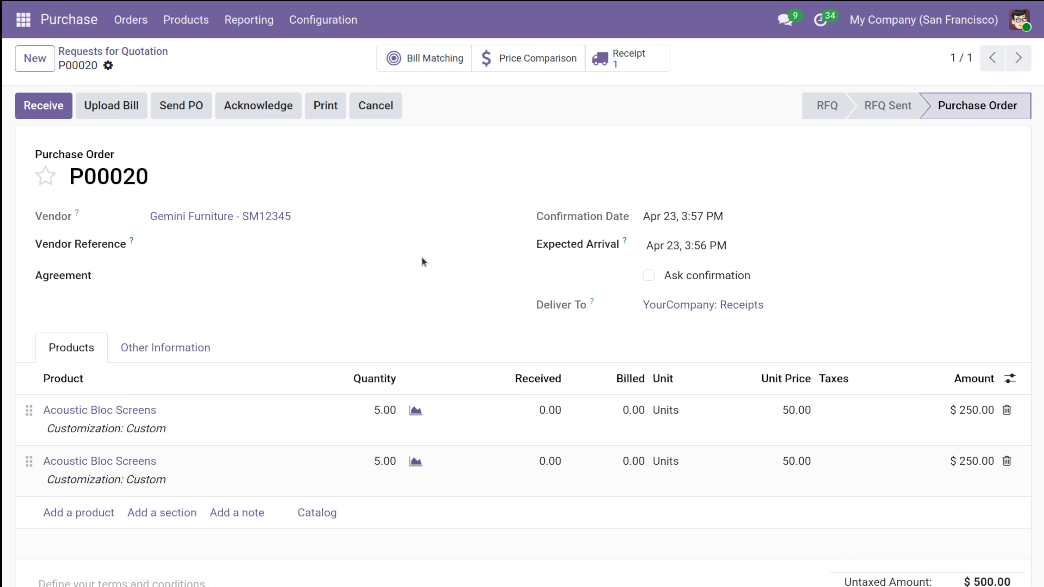
Receive the ordered products by validating the receipt with 5 units of each screen variant, and return to the purchase order
left_click(52, 113)
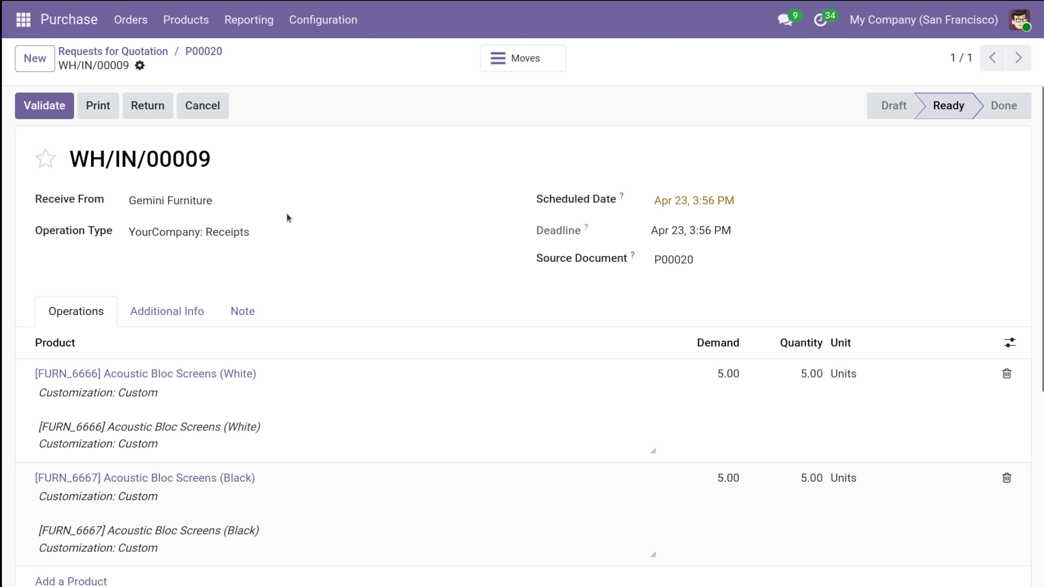
scroll(287, 214, "down", 6)
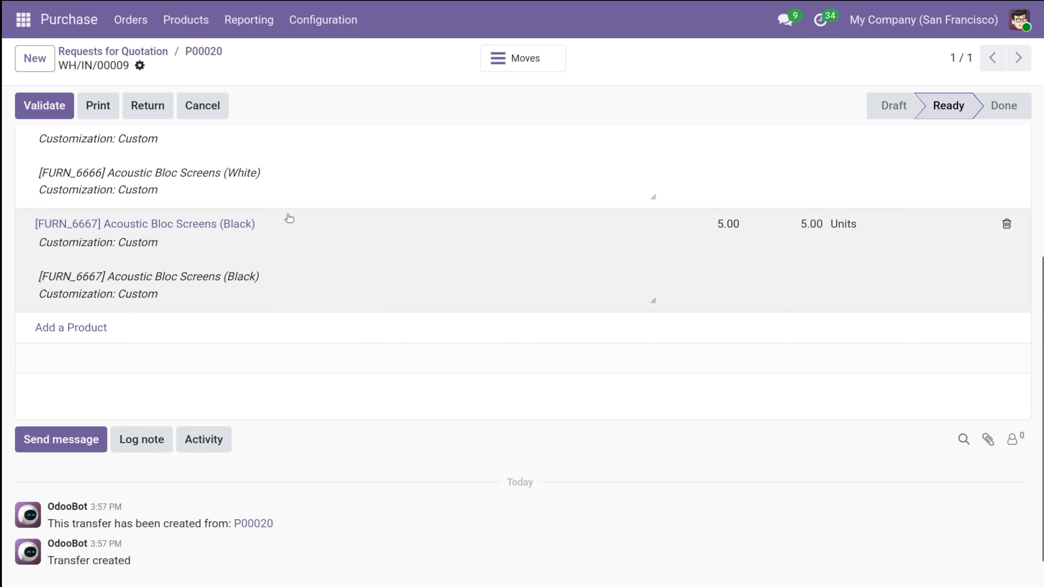
scroll(289, 216, "up", 3)
scroll(290, 218, "up", 1)
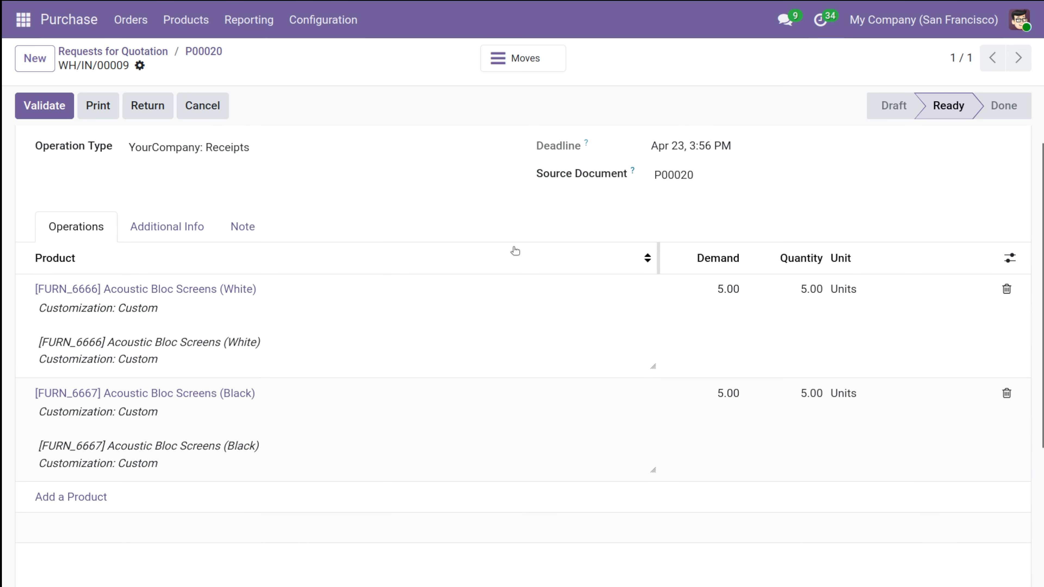
scroll(514, 251, "up", 2)
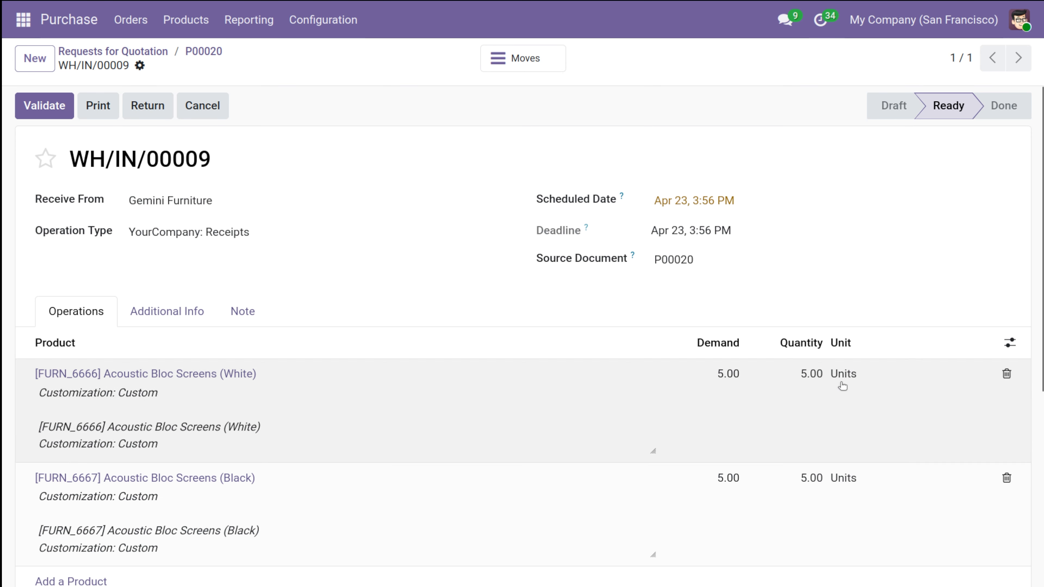
left_click(27, 113)
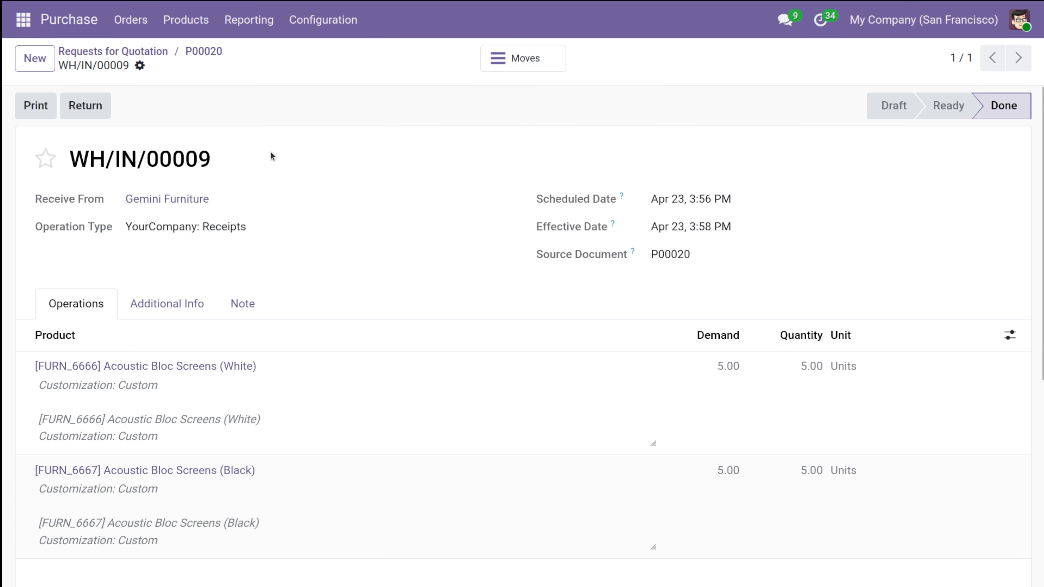
scroll(270, 151, "down", 5)
scroll(270, 151, "up", 5)
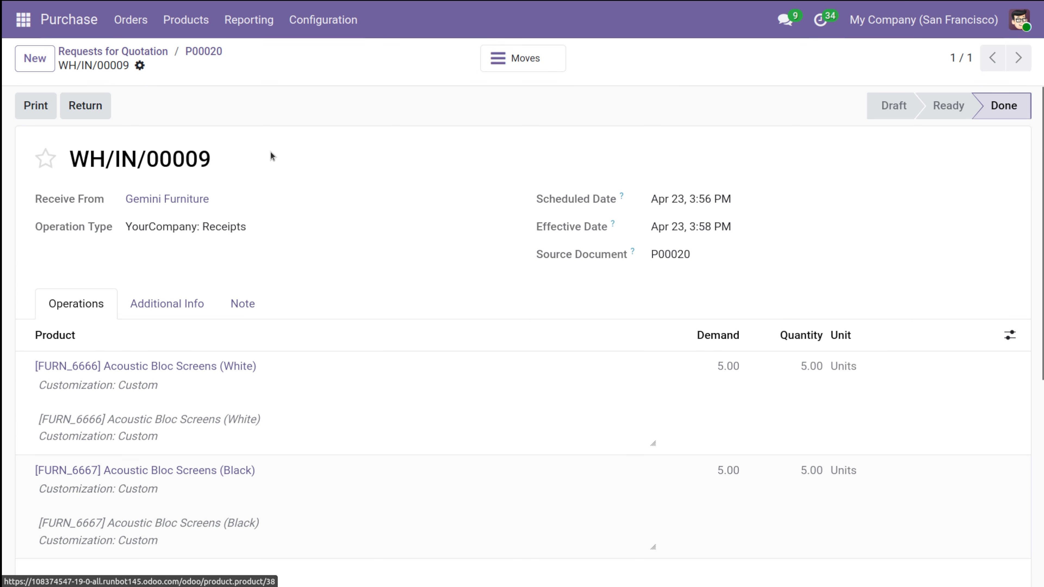
left_click(203, 52)
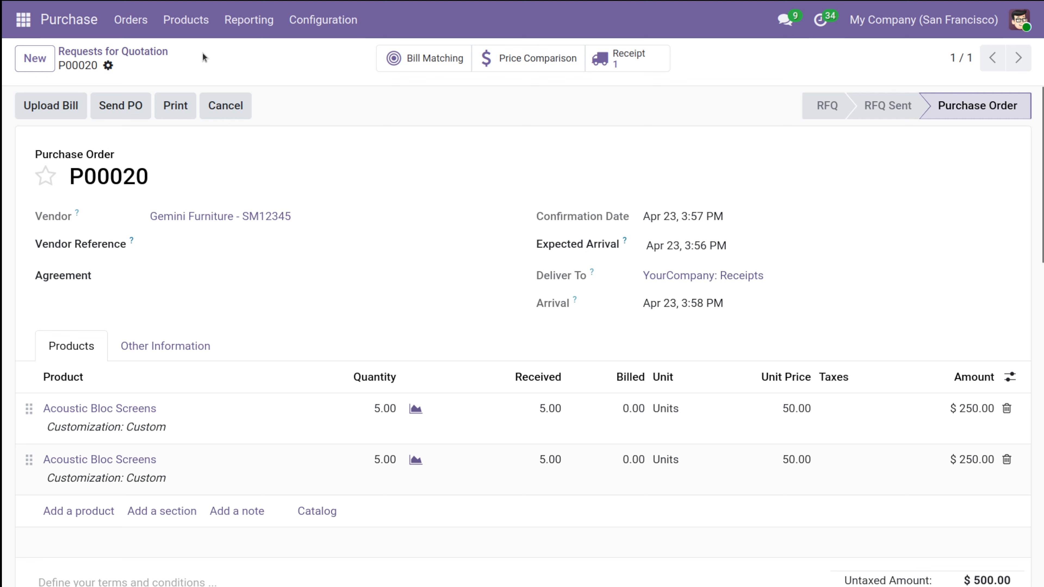
Review the completed receipt linked to the purchase order and return to the order
left_click(625, 66)
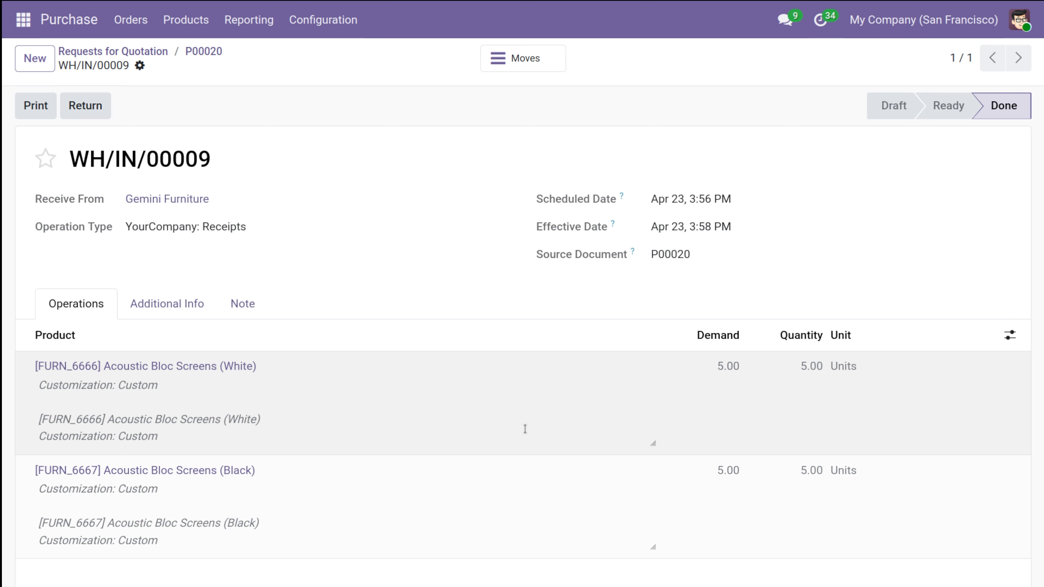
left_click(209, 52)
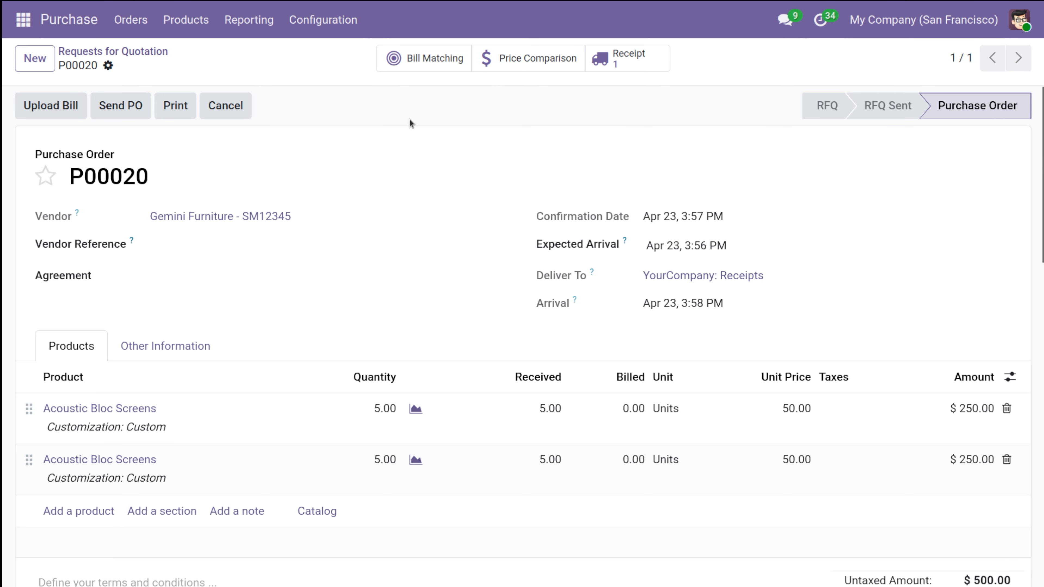
left_click(668, 60)
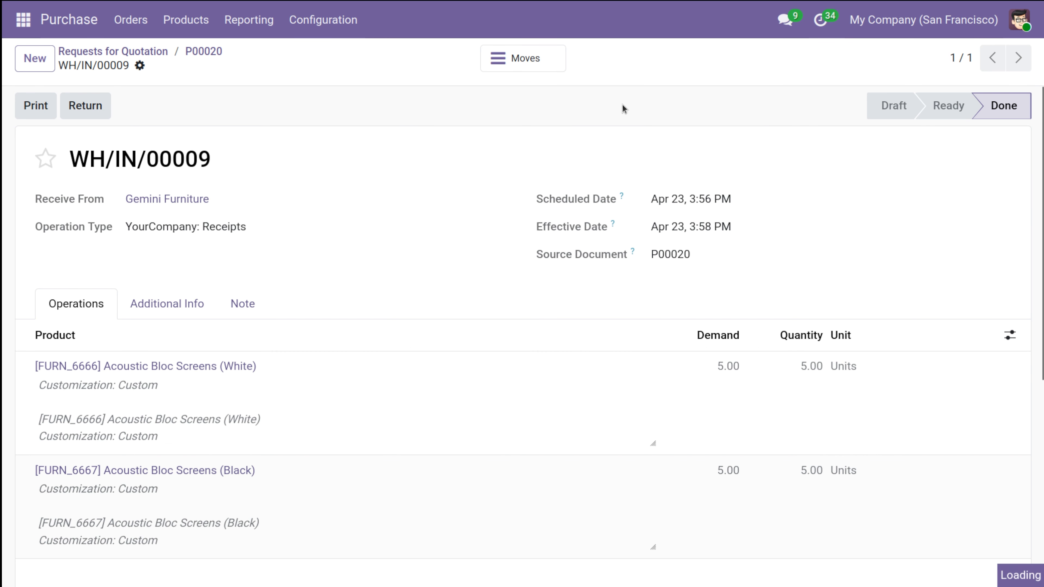
scroll(436, 229, "down", 6)
scroll(436, 229, "up", 6)
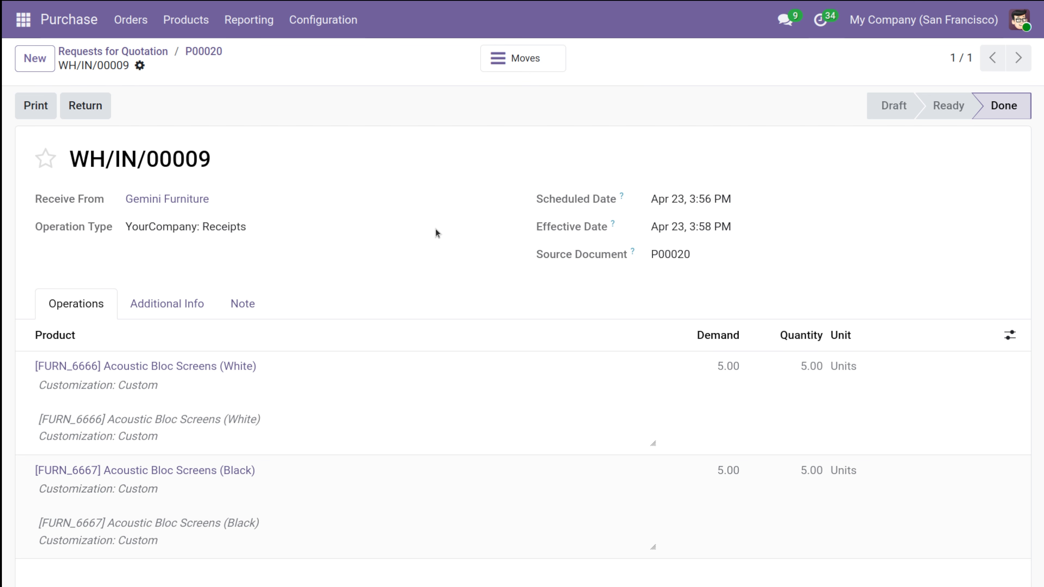
left_click(202, 51)
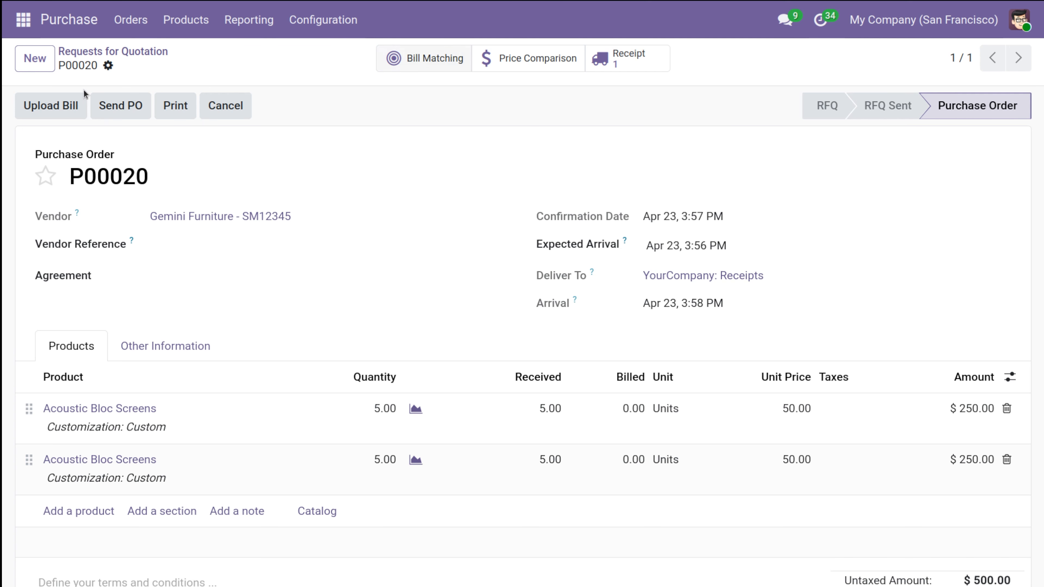
Open the order's bill matching, select the White and Black screen lines, and try to add them to a purchase order
left_click(411, 59)
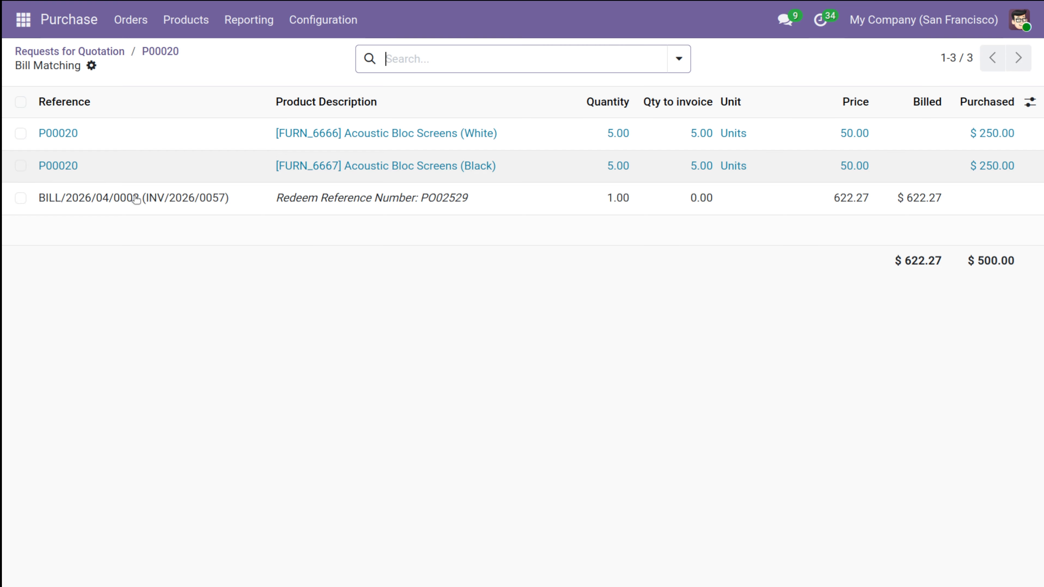
left_click(20, 166)
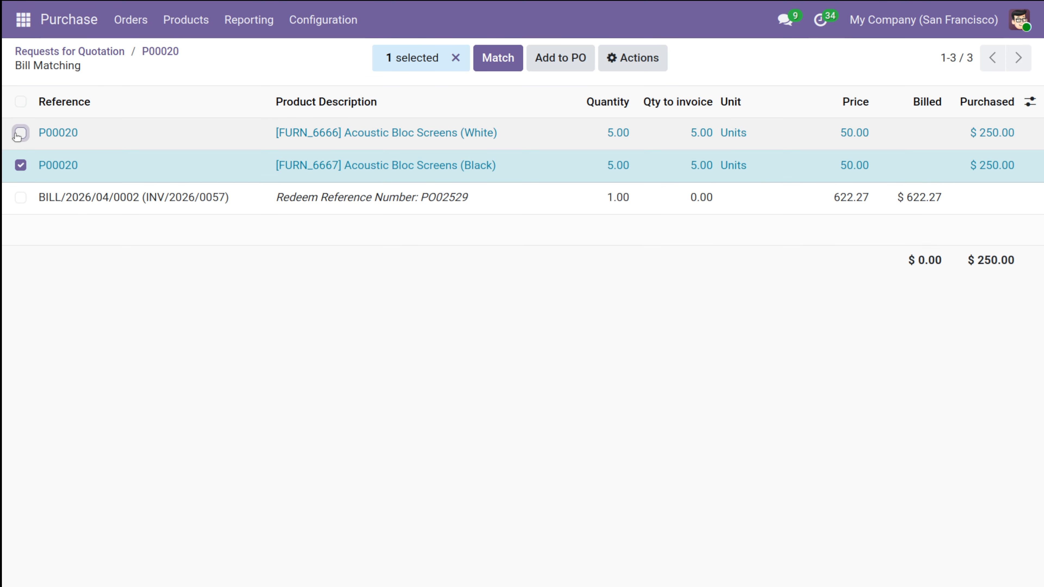
left_click(20, 132)
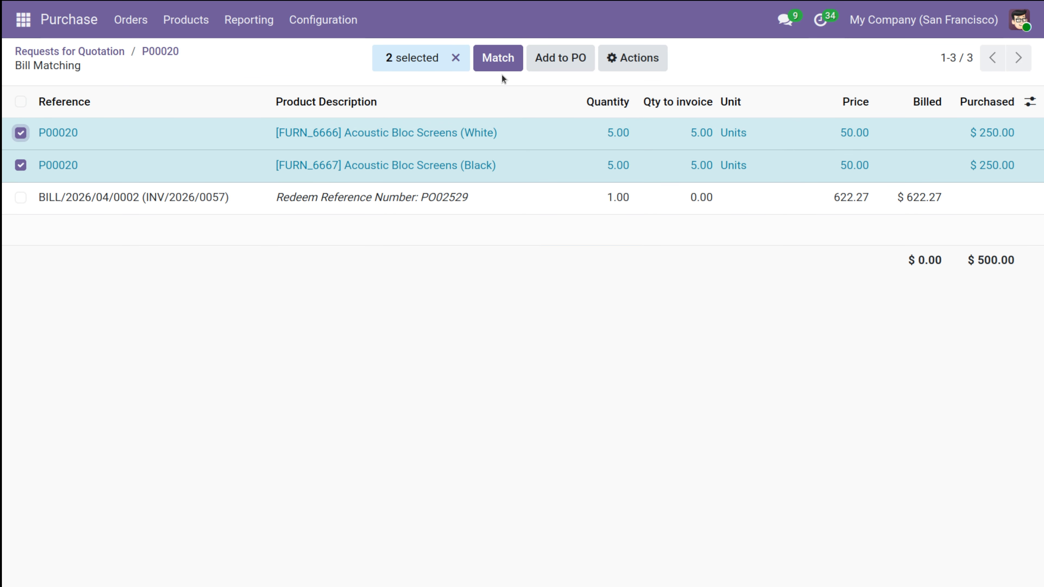
left_click(566, 53)
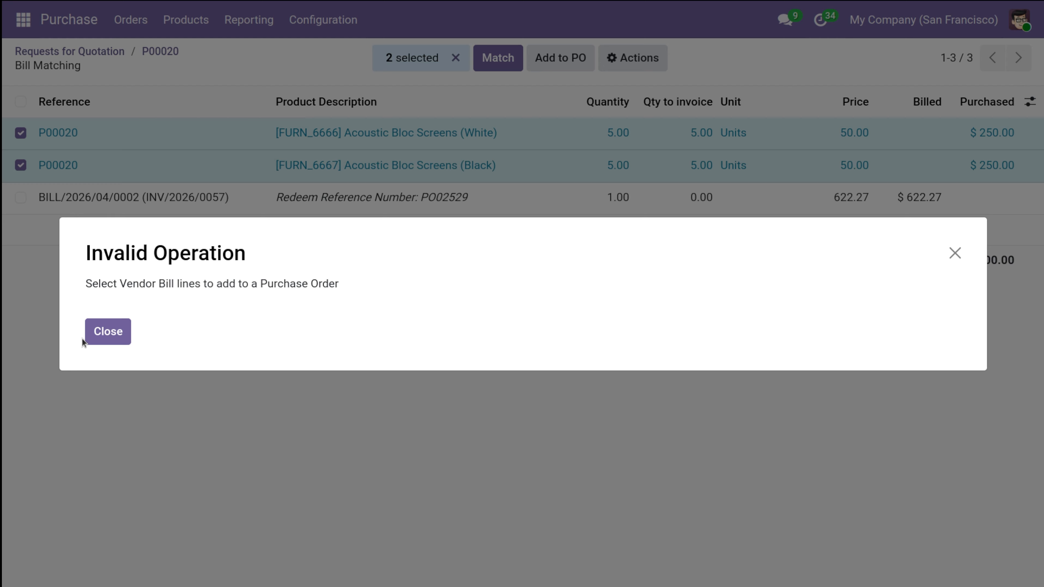
left_click(114, 327)
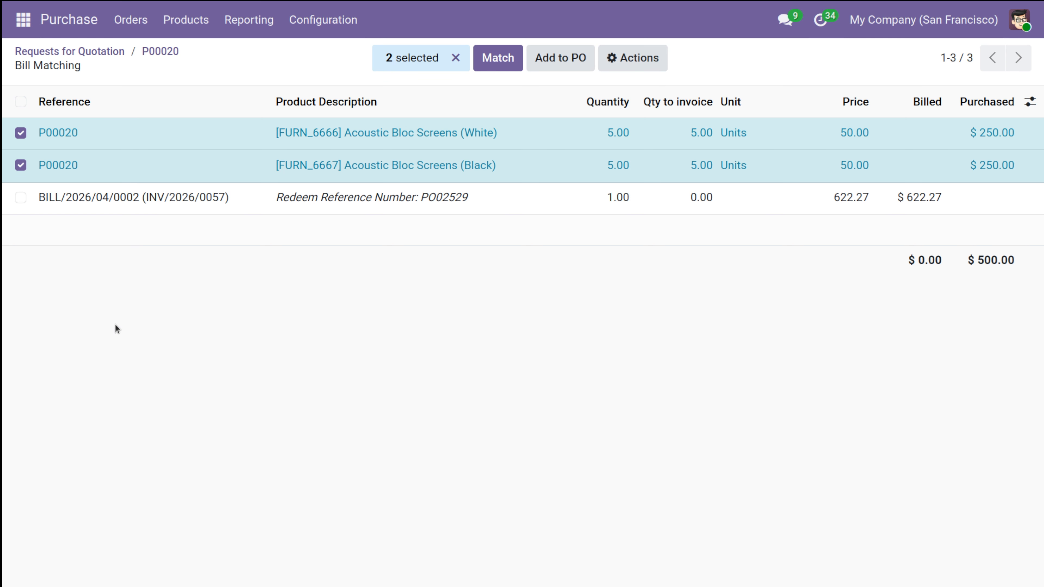
Select the vendor bill line along with both screen lines and add it to the $500.00 purchase order as a down payment
left_click(20, 198)
left_click(545, 58)
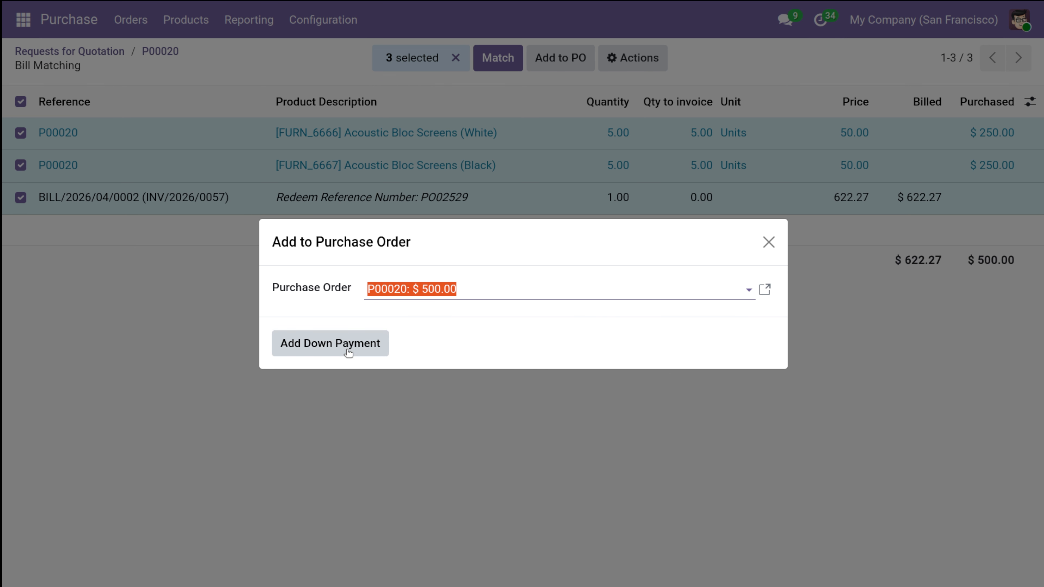
left_click(345, 348)
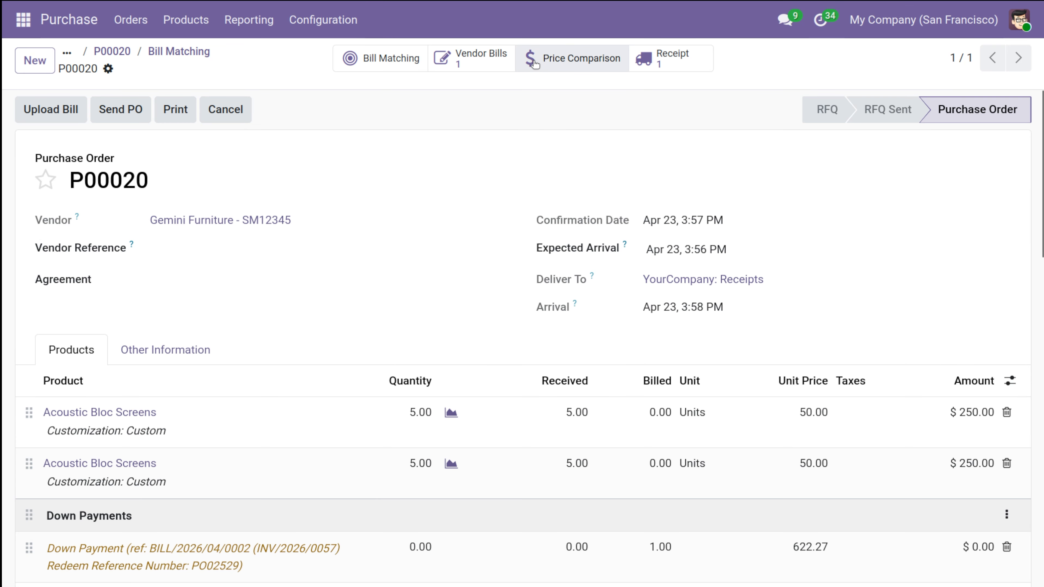
Open the vendor bill linked to the purchase order and create its $622.27 payment through the Bank journal
left_click(467, 61)
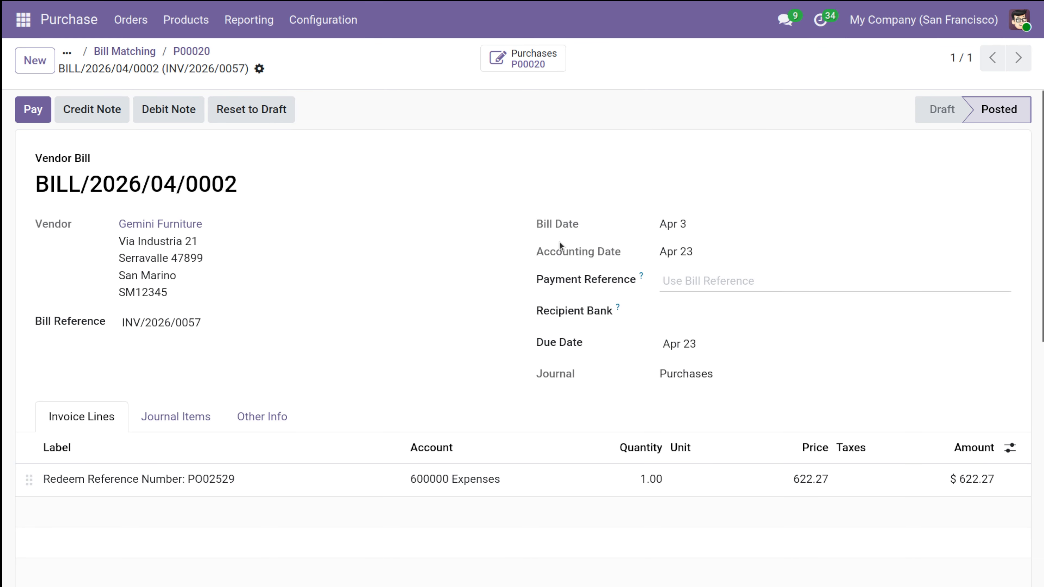
scroll(395, 406, "down", 3)
scroll(395, 407, "up", 3)
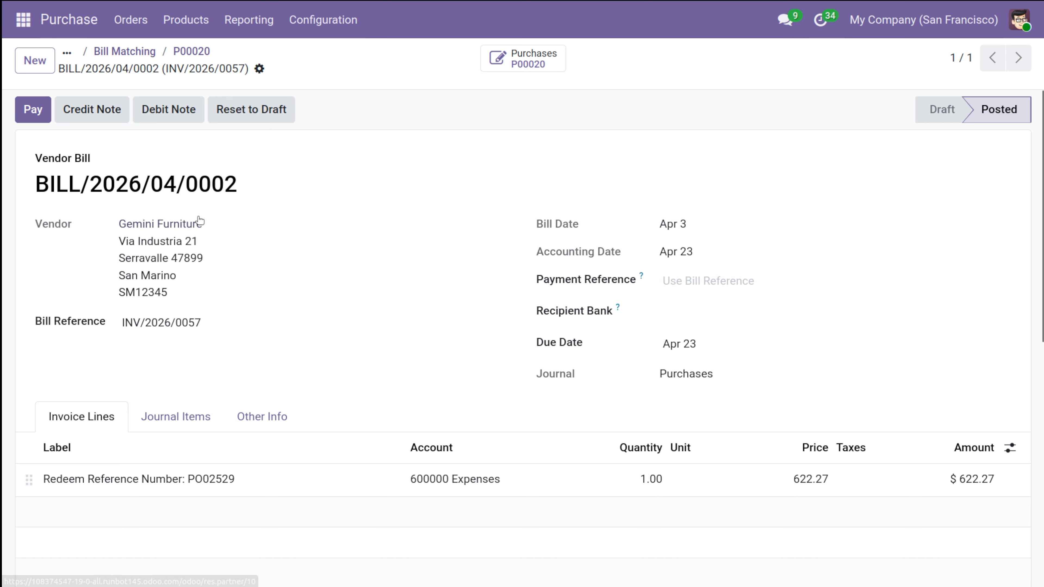
left_click(21, 113)
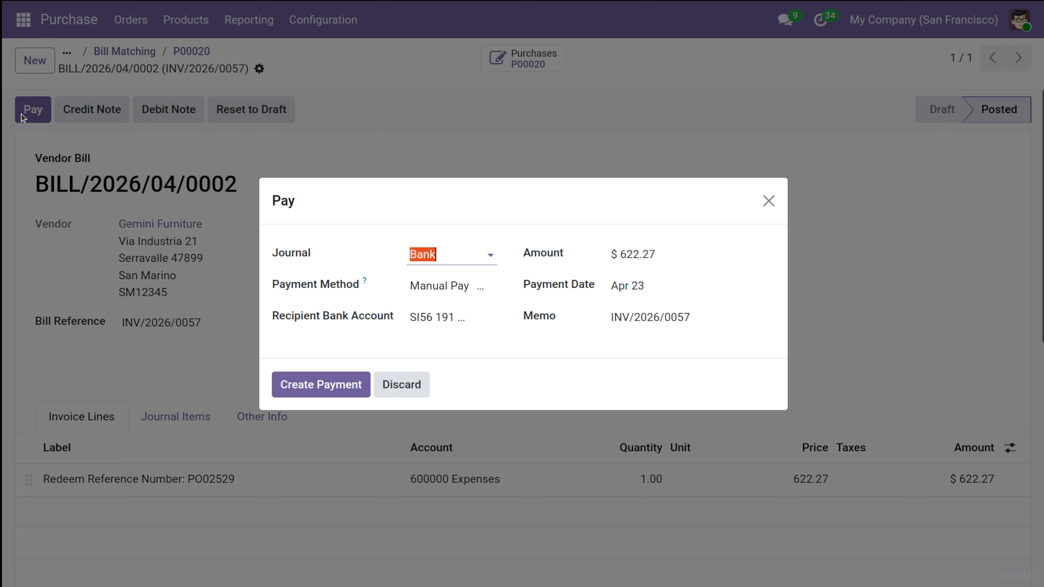
left_click(323, 384)
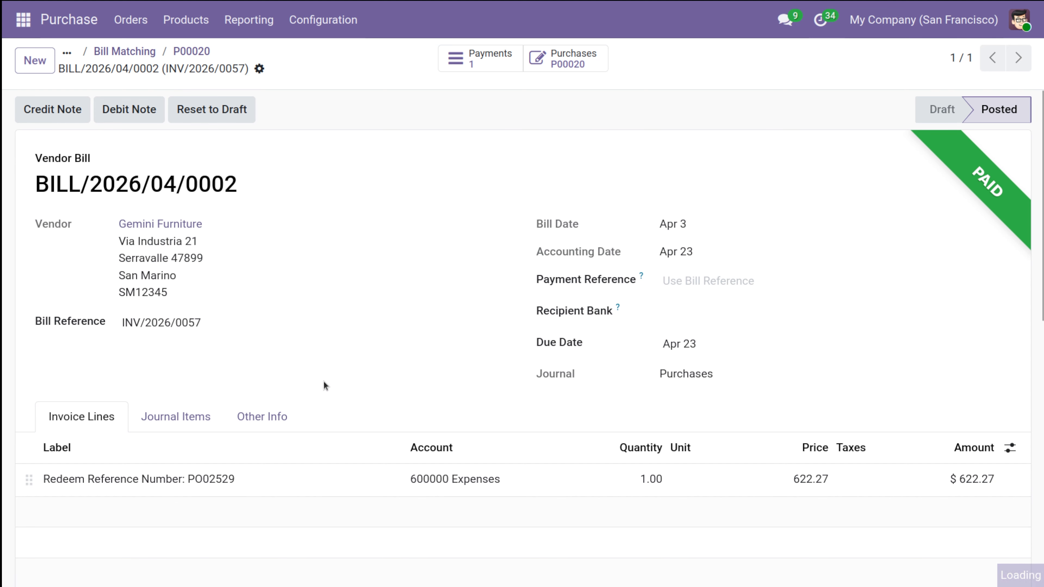
Return to the purchase order, review its linked vendor bill's payment status, and go back to the order
left_click(200, 52)
left_click(196, 49)
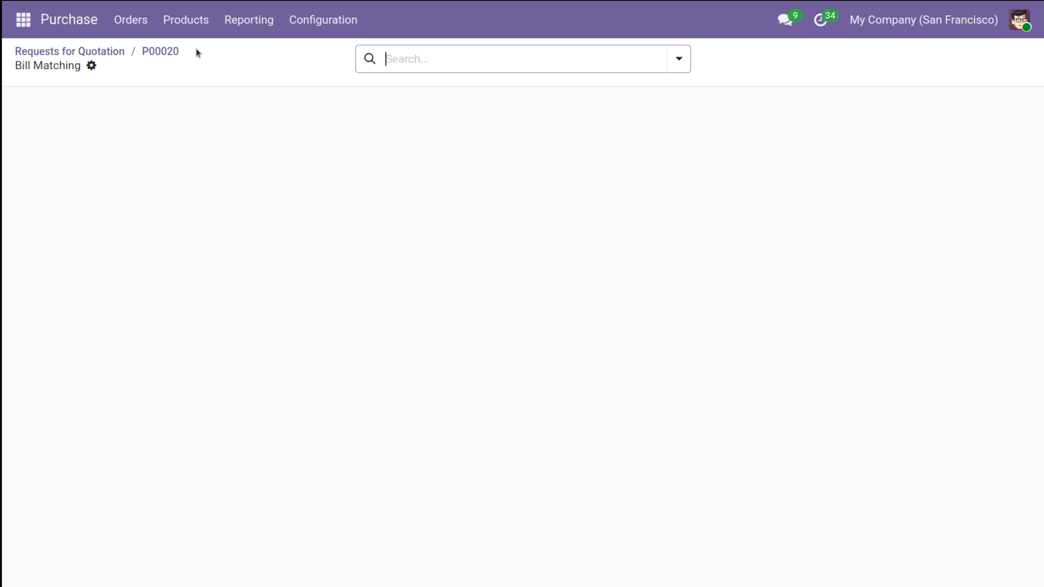
left_click(165, 52)
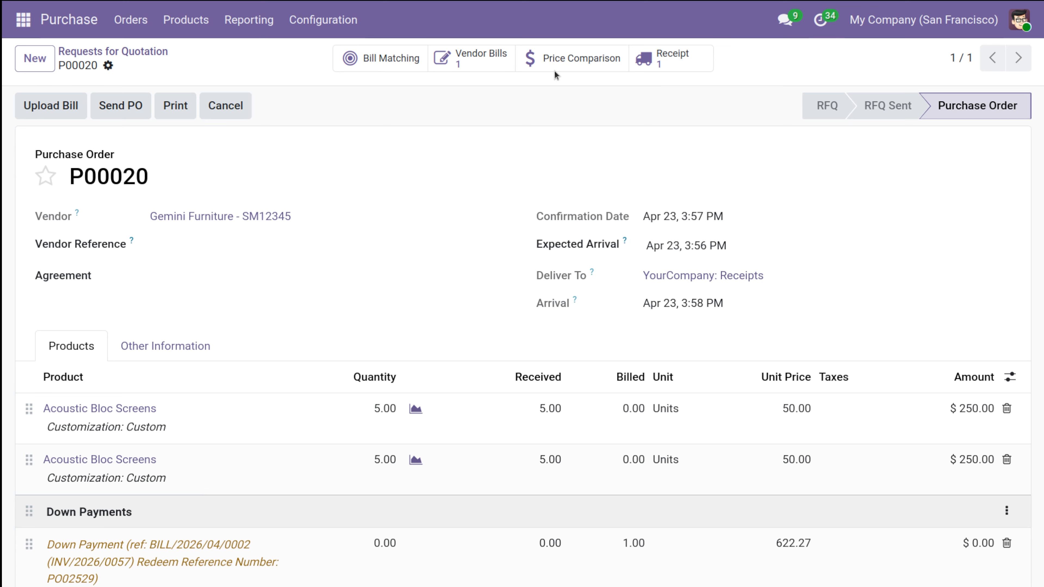
left_click(487, 53)
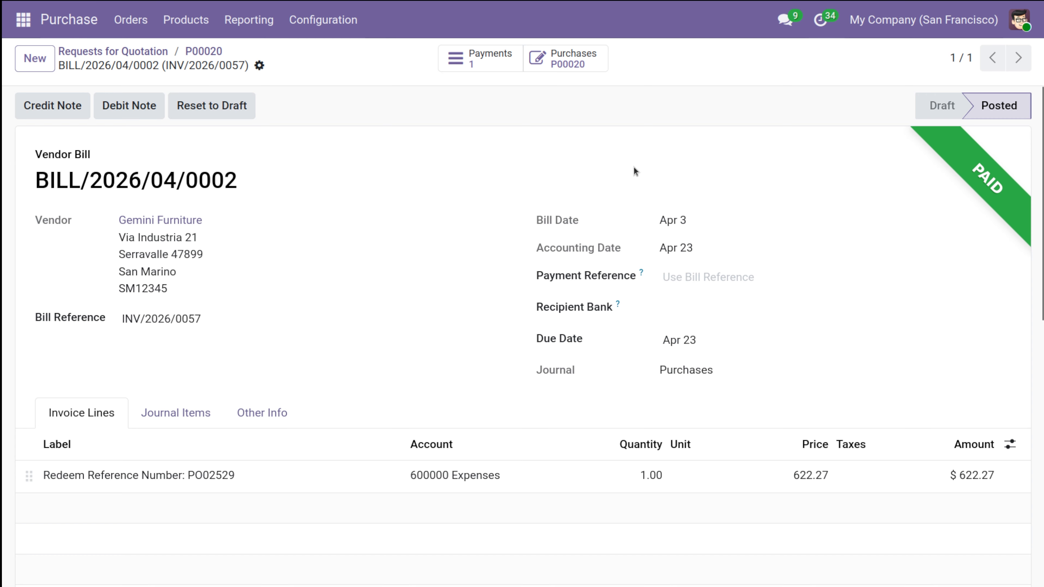
left_click(211, 49)
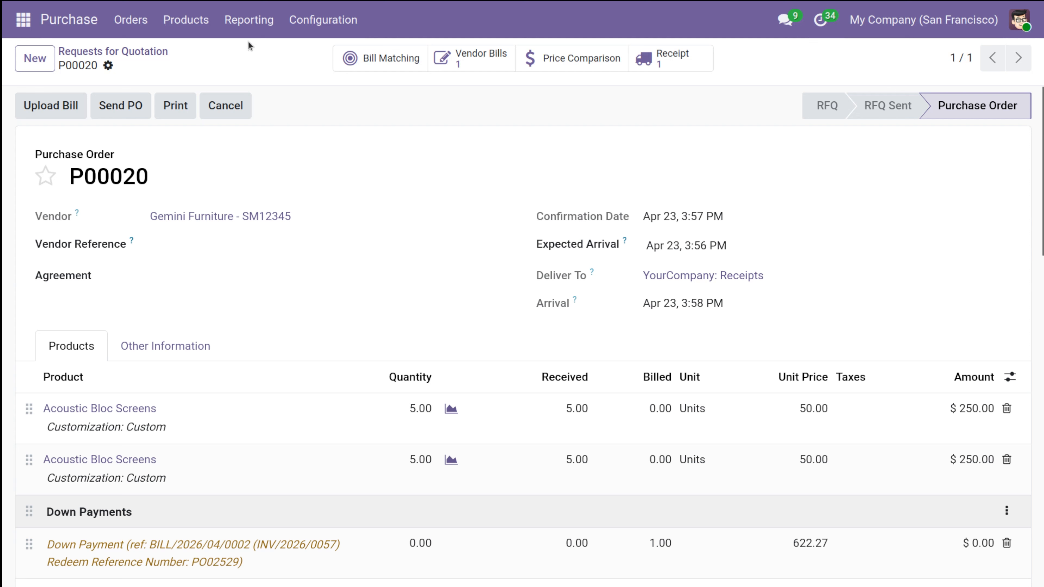
Open the purchase analysis report
left_click(247, 35)
left_click(263, 58)
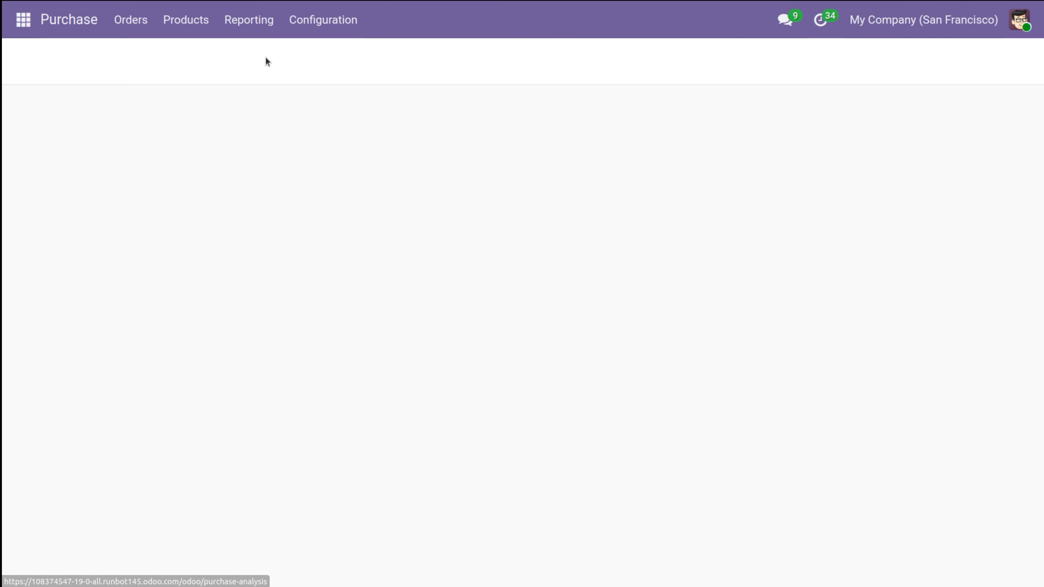